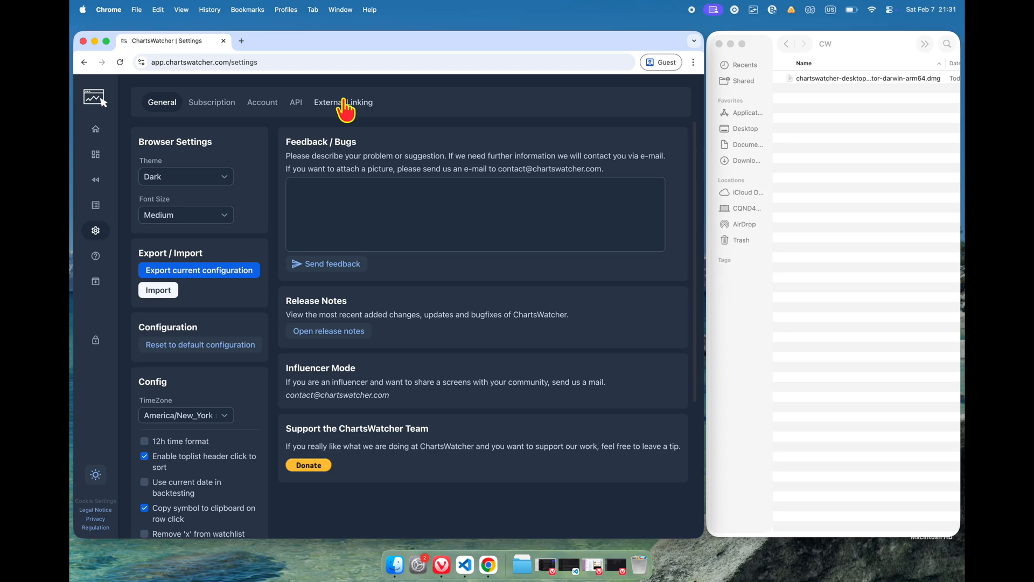
Step: Open the External Linking settings, then install ChartsWatcher Desktop Connector into Applications from the downloaded darwin-arm64 disk image
left_click(354, 104)
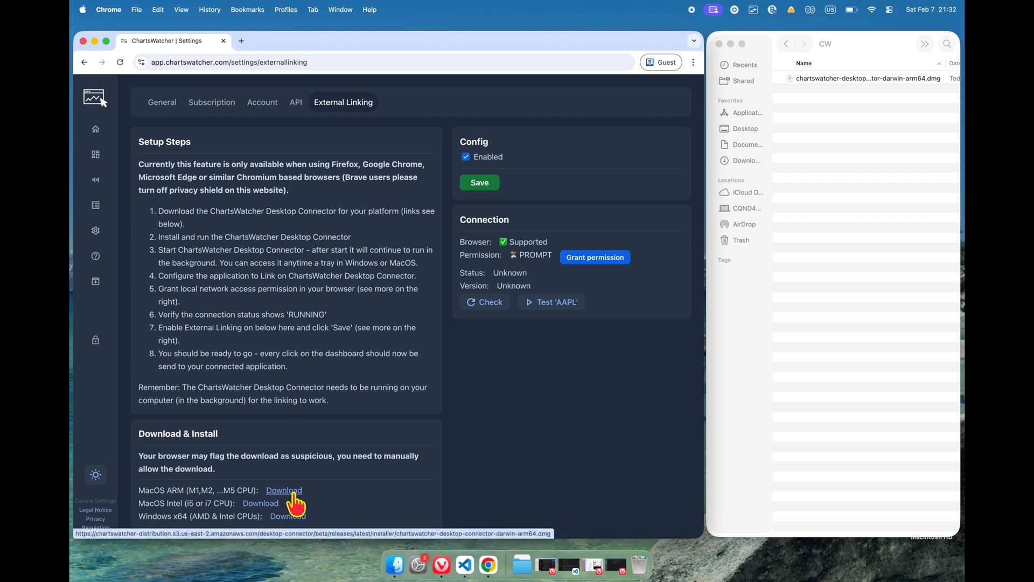
left_click(816, 77)
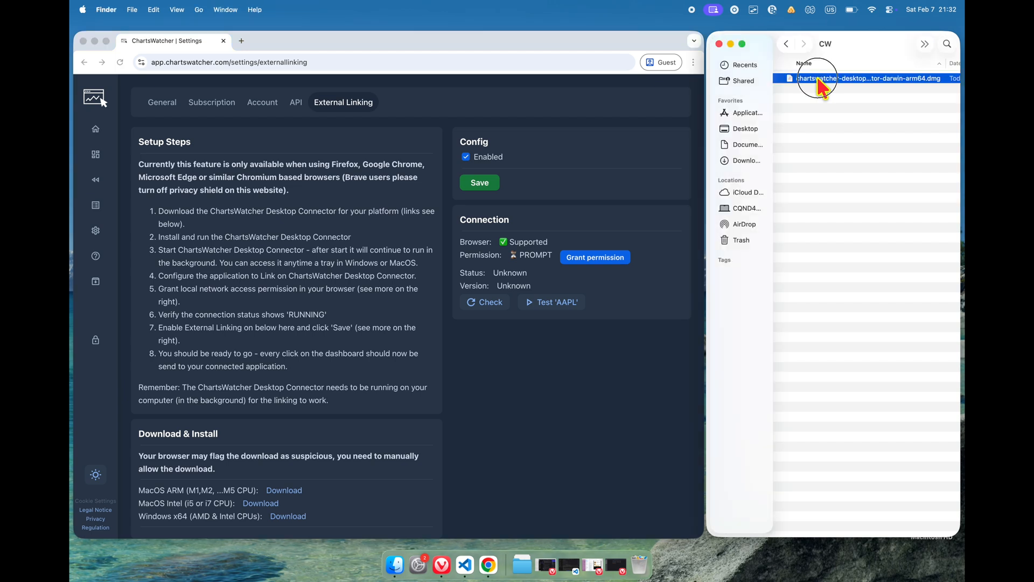
double_click(817, 77)
left_click_drag(311, 38, 565, 177)
left_click_drag(409, 282, 555, 283)
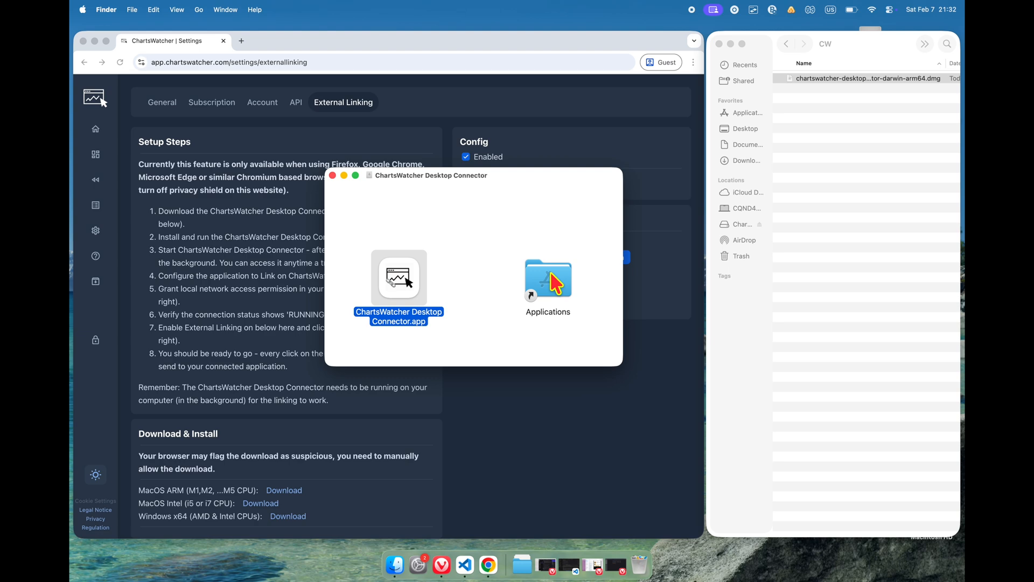
left_click(333, 175)
Step: Launch ChartsWatcher Desktop Connector, confirming that the downloaded app may open and allowing it to control System Events
key("alt+space")
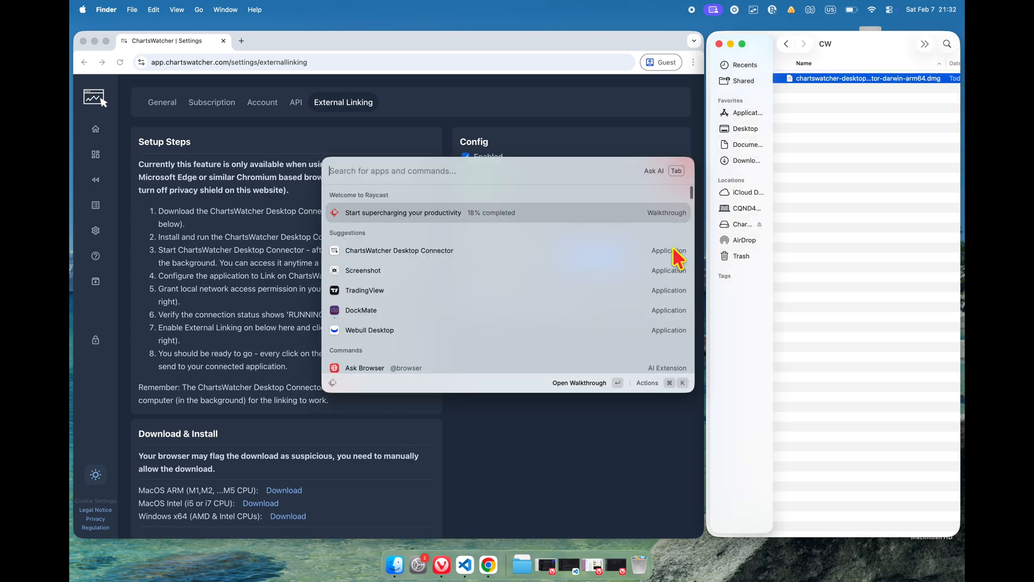
type("Charts")
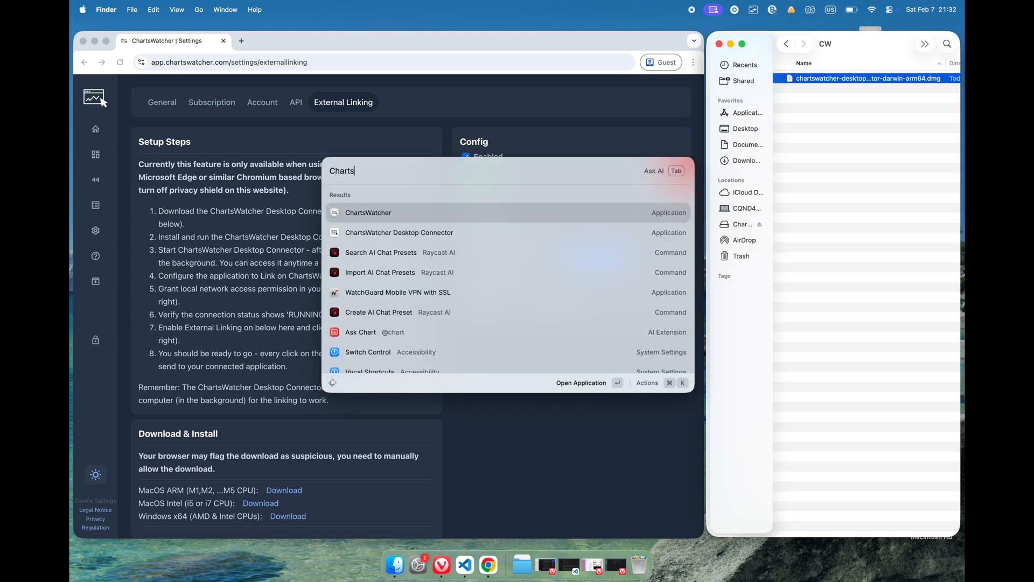
type("Watcg")
key("BackSpace")
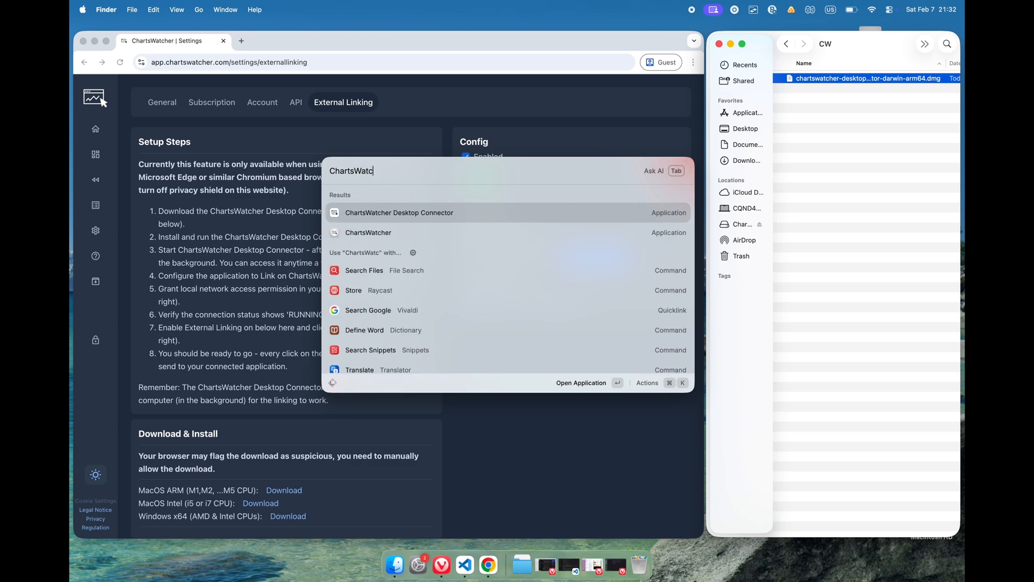
key("Return")
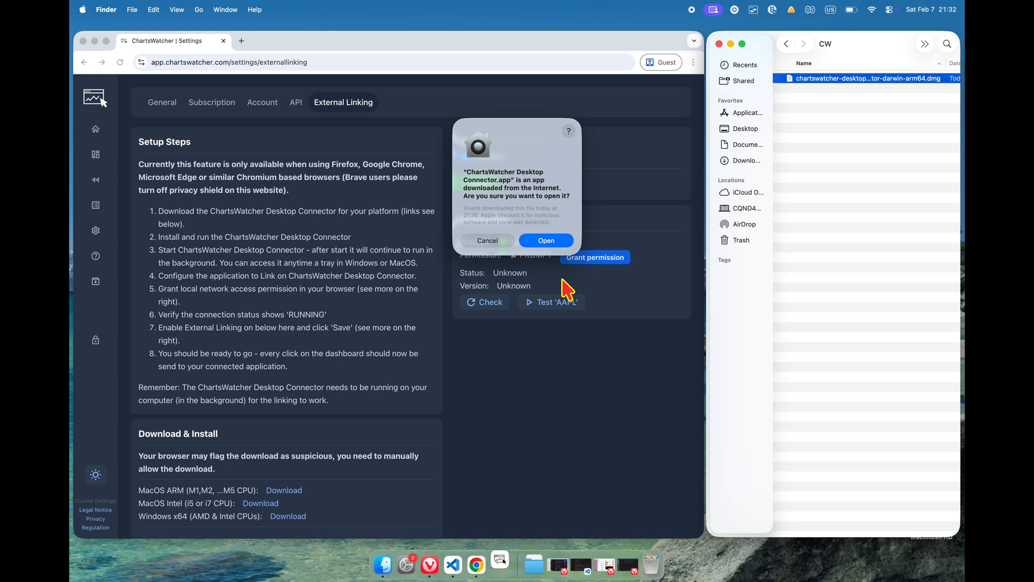
left_click(546, 241)
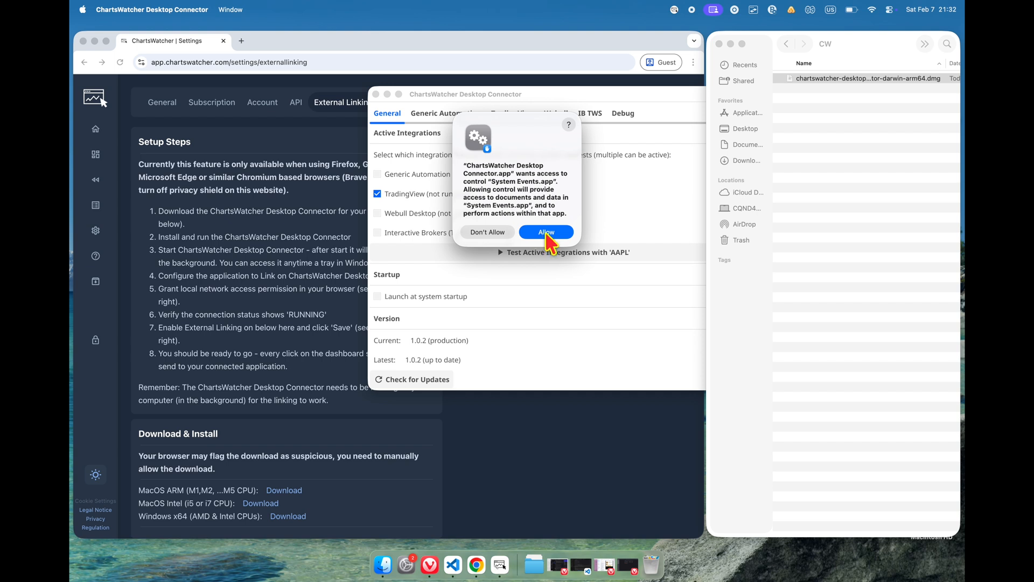
left_click(547, 234)
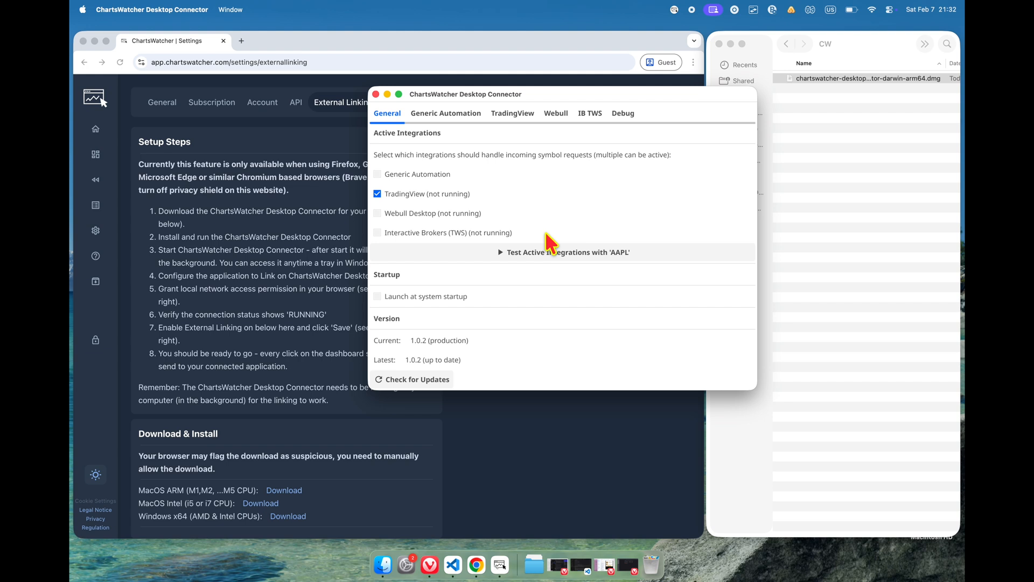
Step: Grant app.chartswatcher.com local network access in Chrome, verify the site permission, and check the connector's connection status
left_click(537, 427)
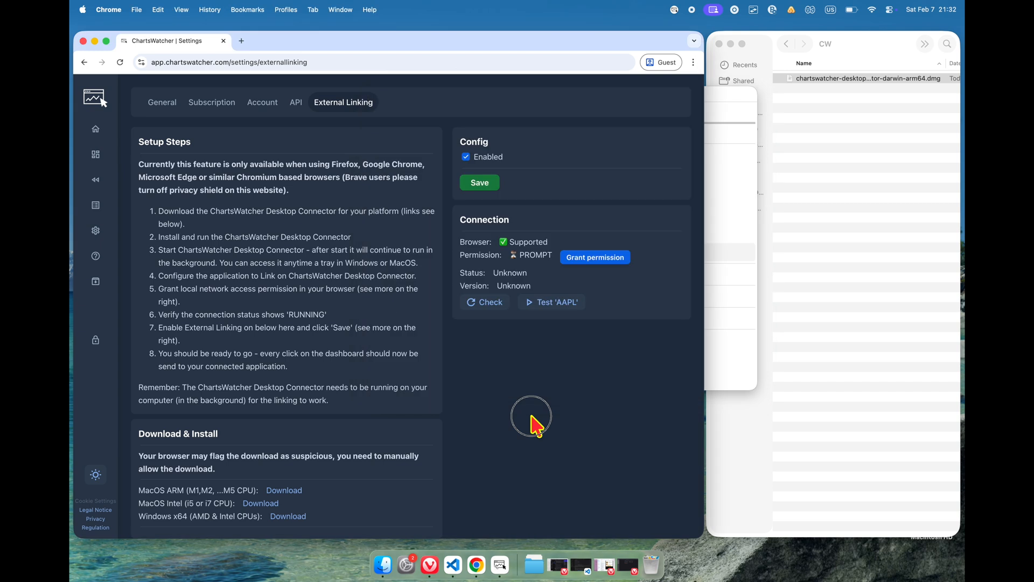
left_click(586, 263)
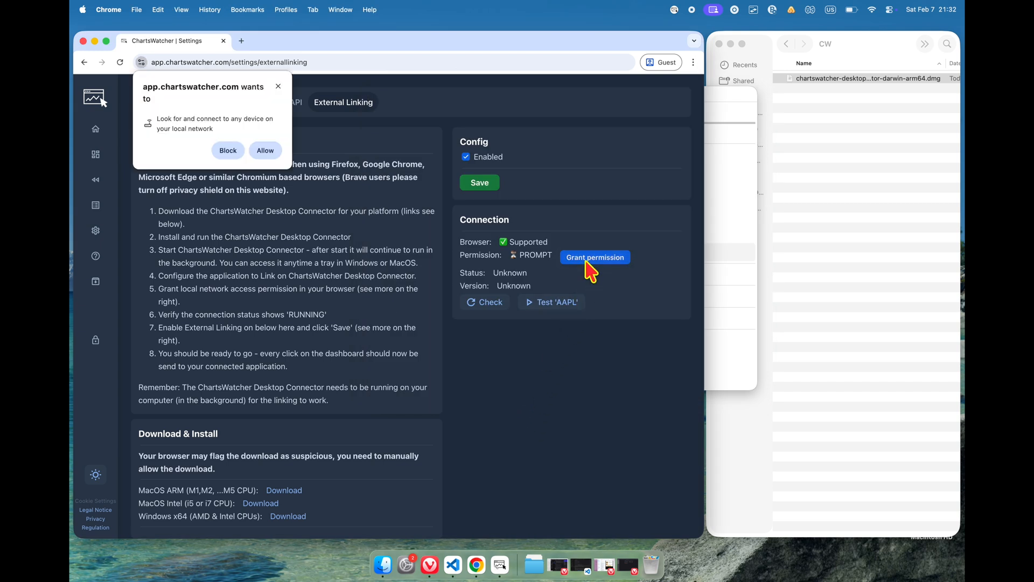
left_click(267, 156)
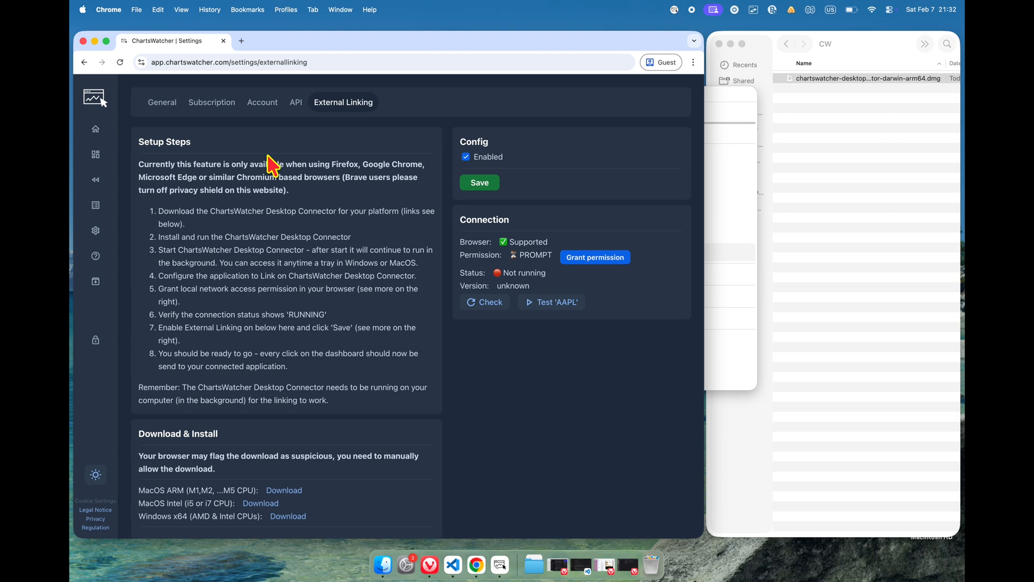
left_click(141, 62)
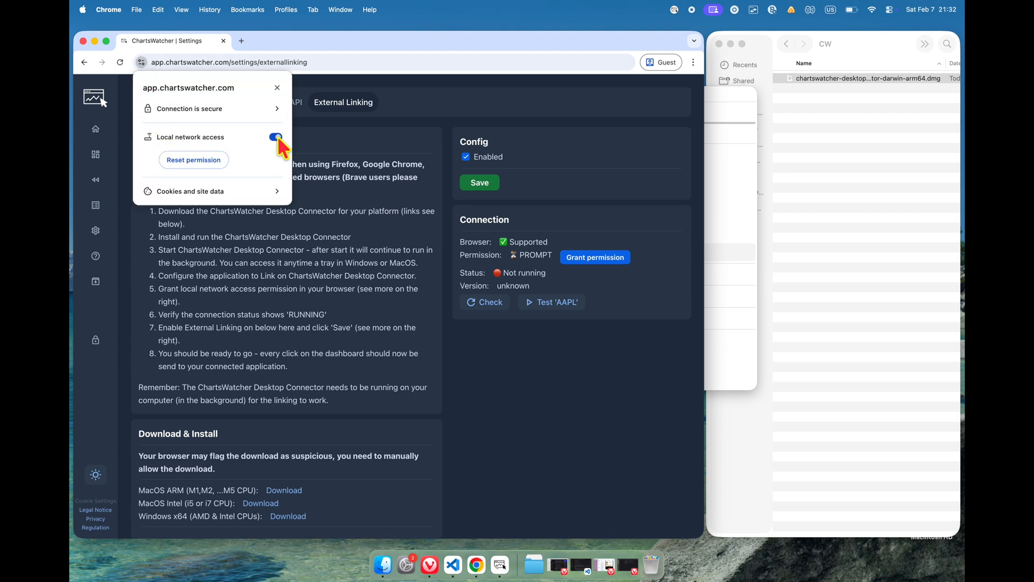
left_click(379, 253)
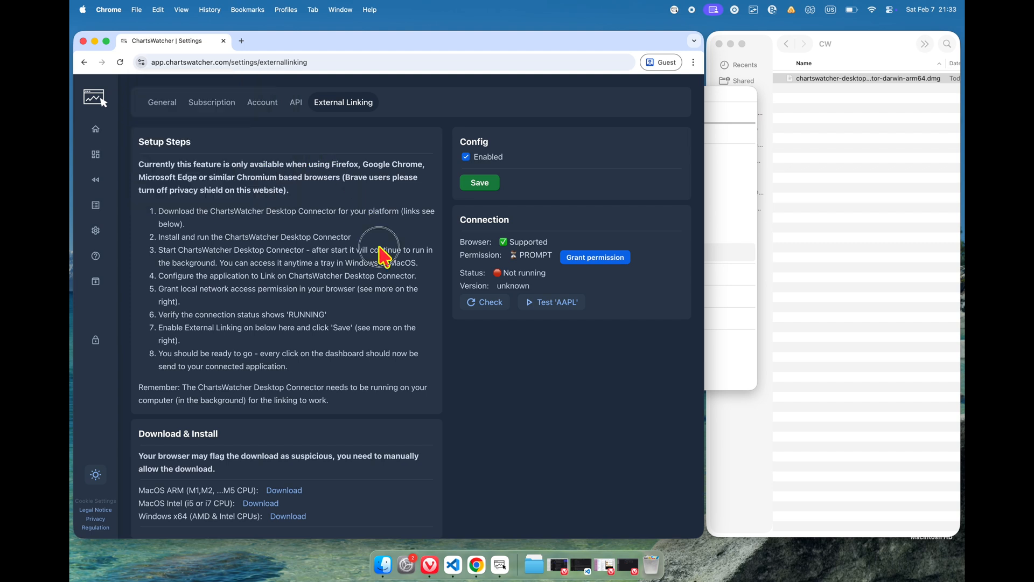
left_click(490, 305)
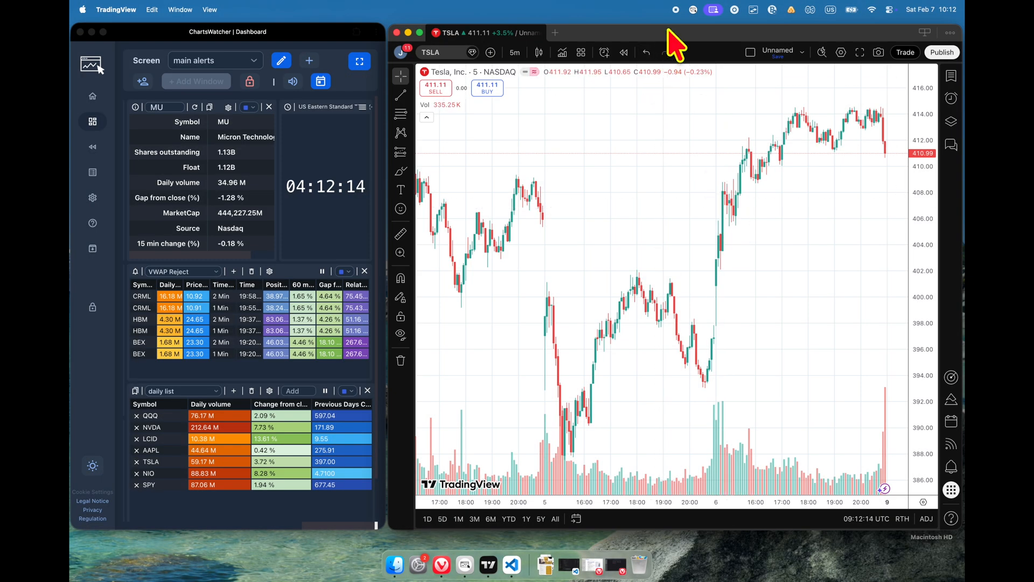
Step: Open the running Desktop Connector's window and place it over the TradingView chart
left_click(692, 9)
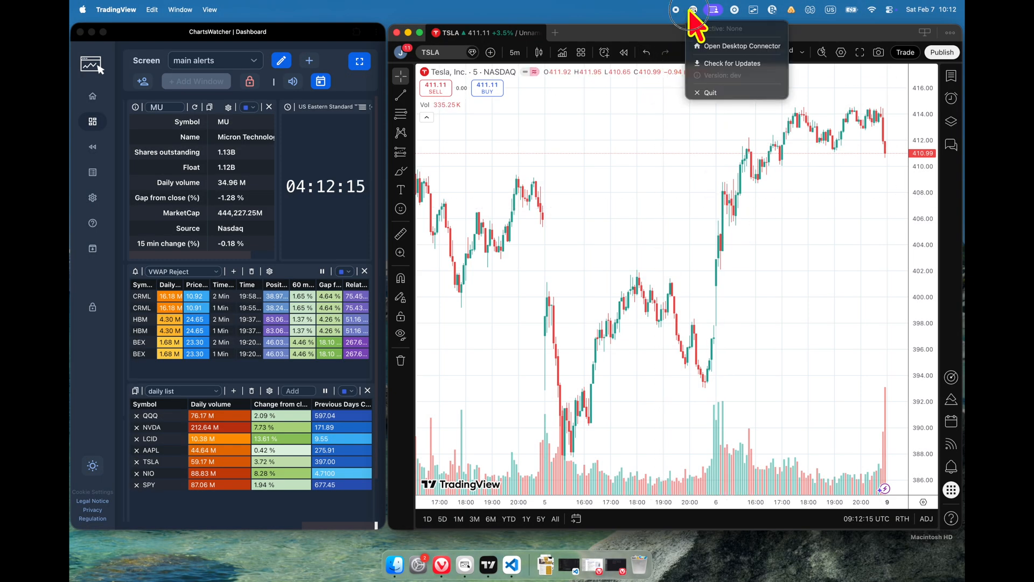
left_click(778, 48)
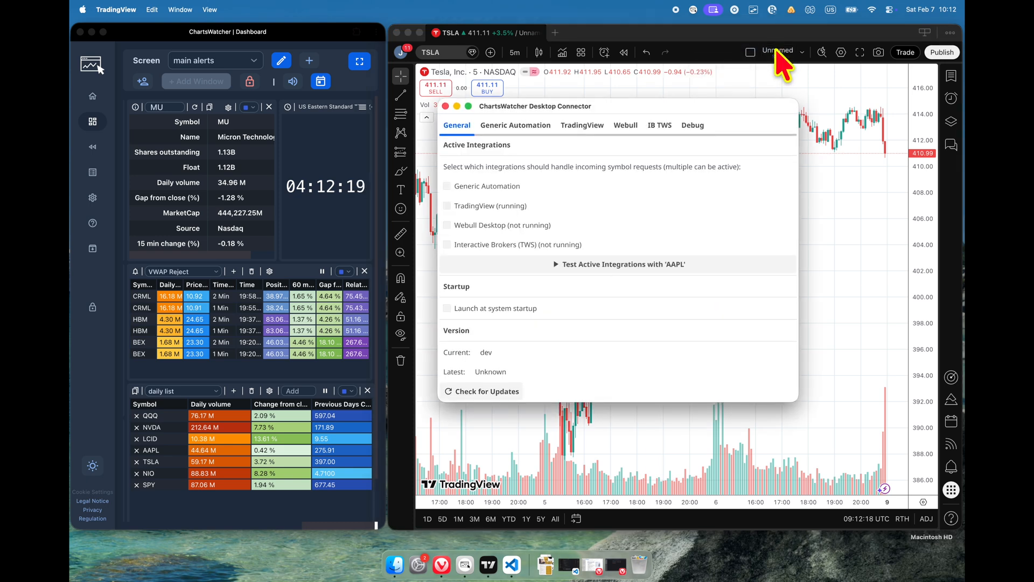
left_click(658, 103)
mouse_move(659, 104)
left_mouse_down()
mouse_move(641, 114)
mouse_move(663, 115)
mouse_move(655, 115)
left_mouse_up()
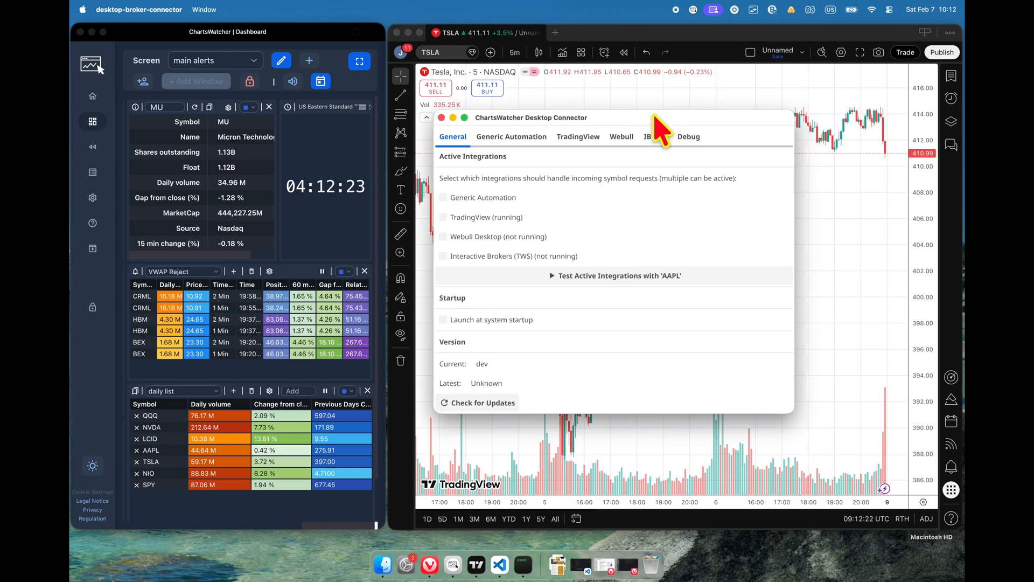
Step: Review the connector's Generic Automation, TradingView, Webull and IB TWS integration settings
left_click(524, 137)
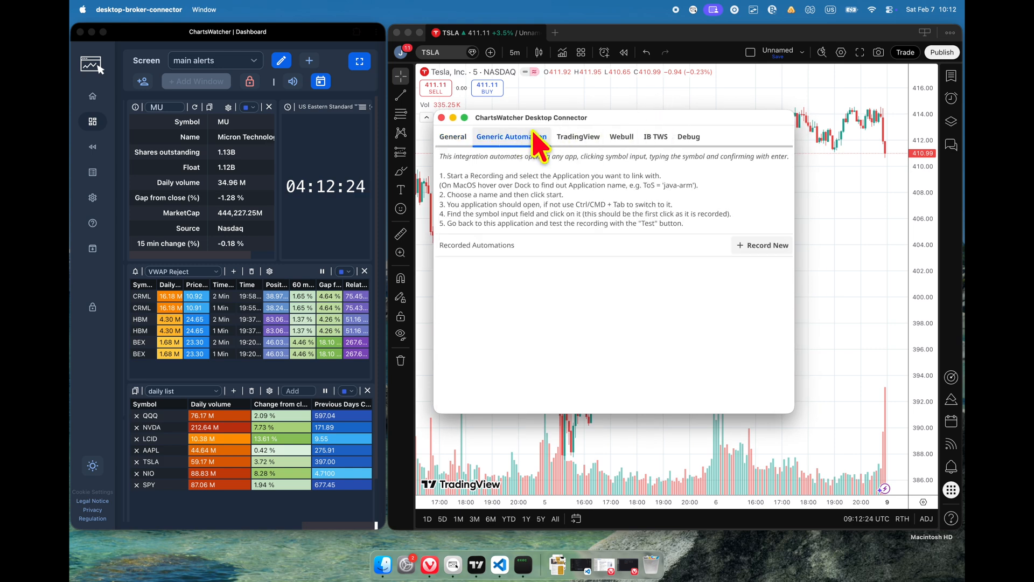
left_click(587, 136)
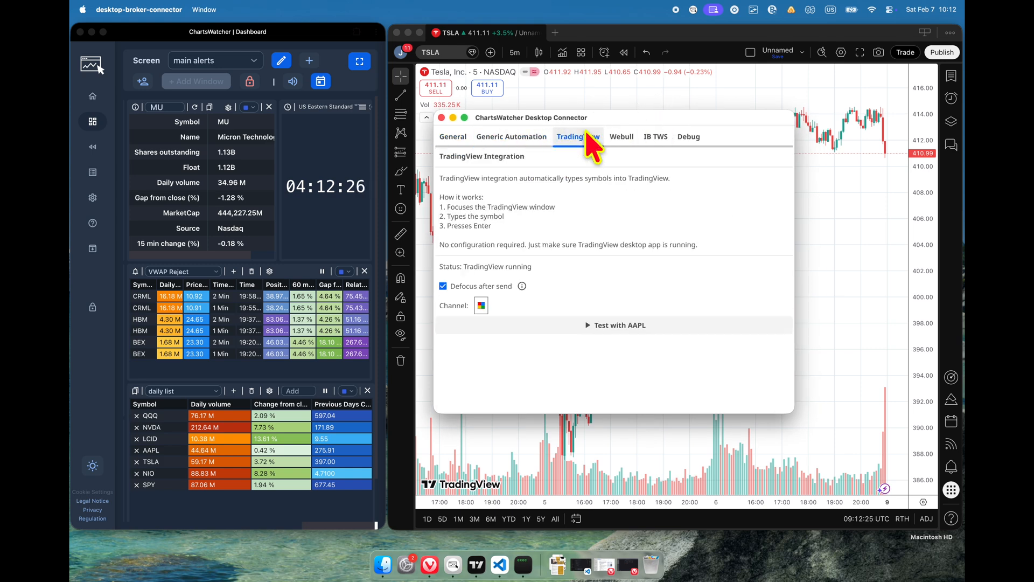
left_click(629, 137)
left_click(661, 137)
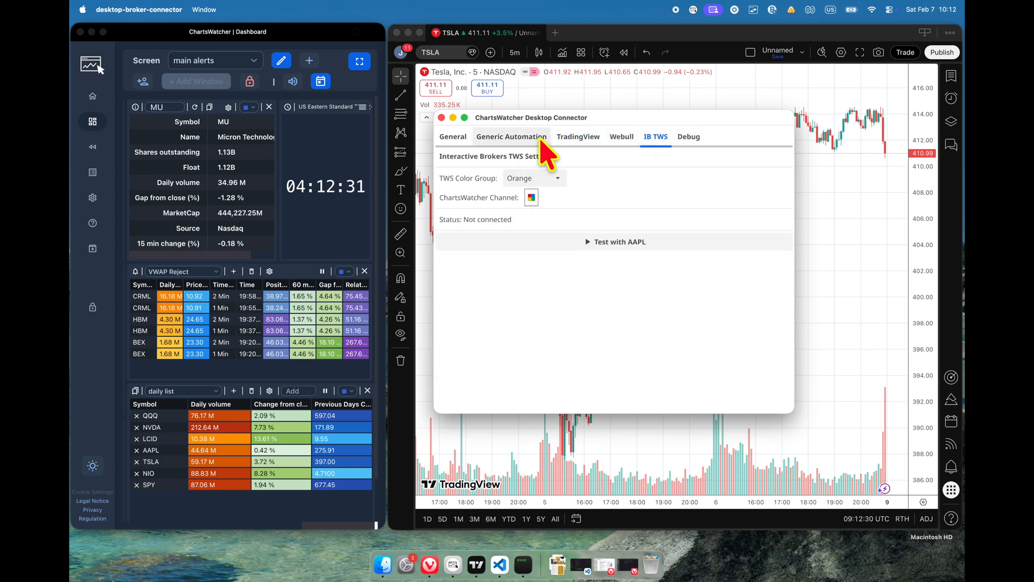
Step: Activate the TradingView integration and test it on its own settings page with the AAPL symbol
left_click(455, 138)
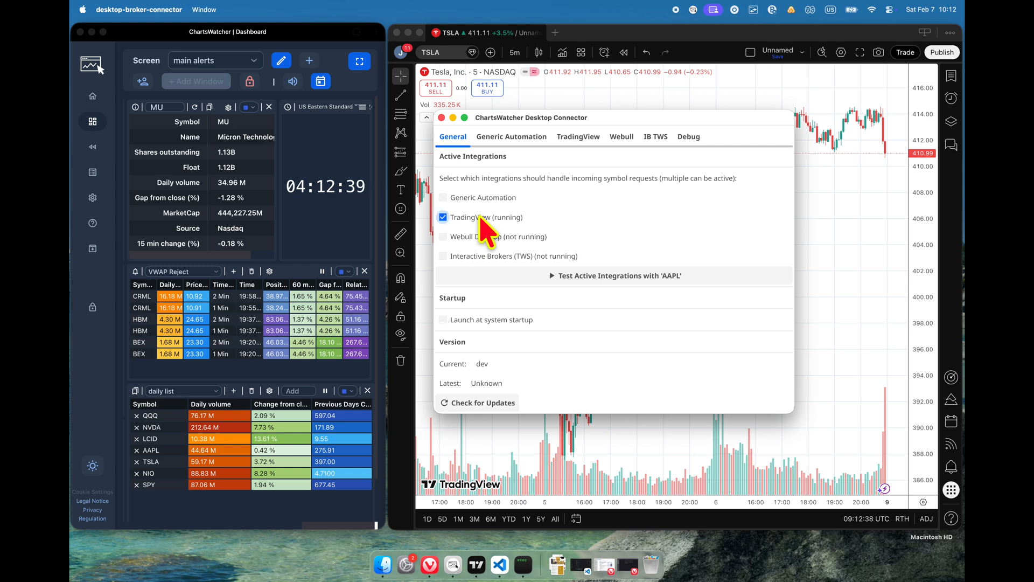
left_click(576, 138)
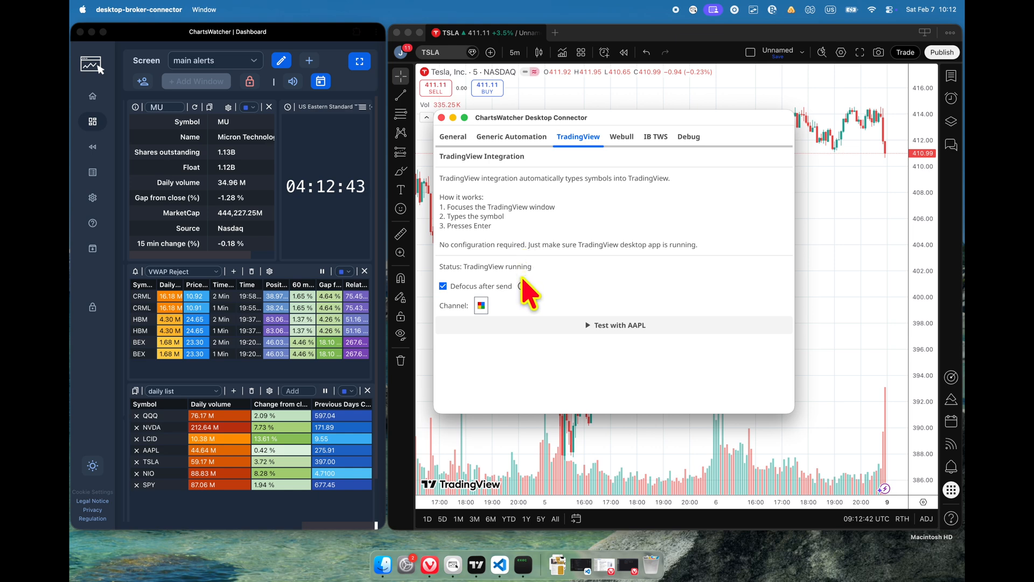
mouse_move(522, 286)
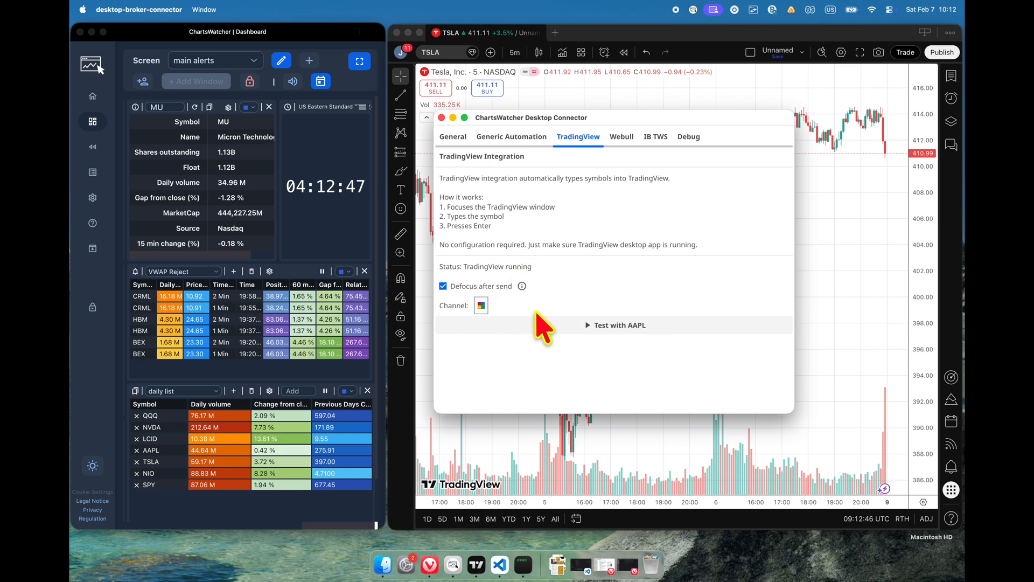
left_click(567, 325)
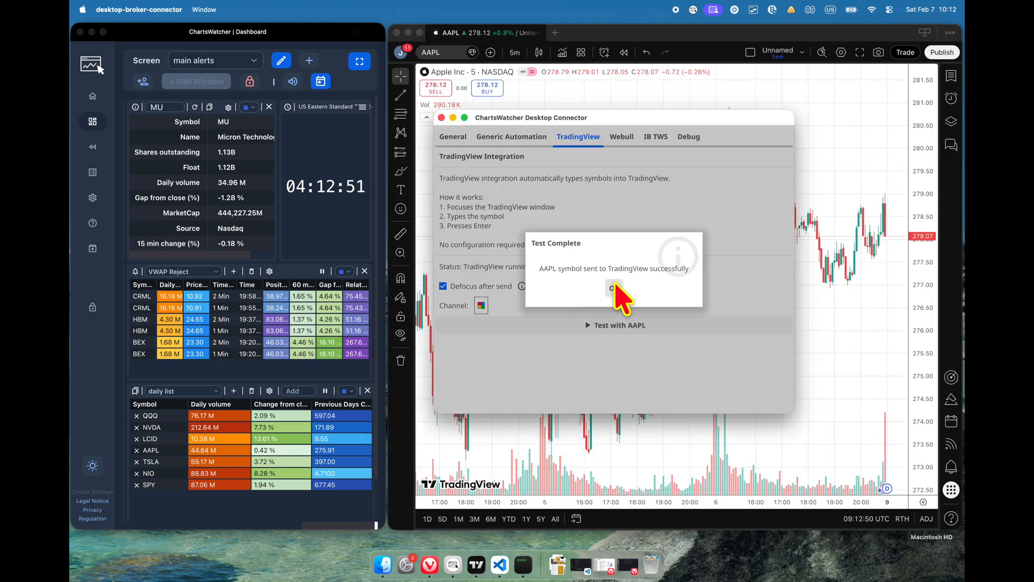
left_click(614, 287)
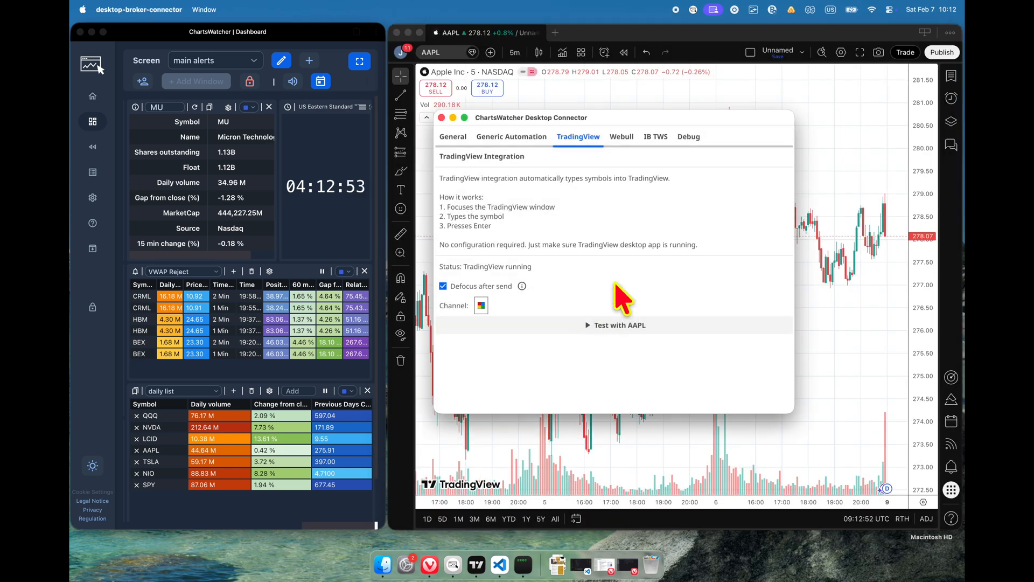
Step: Test all active integrations with AAPL from the connector's general settings and dismiss the result
left_click(453, 137)
left_click(576, 270)
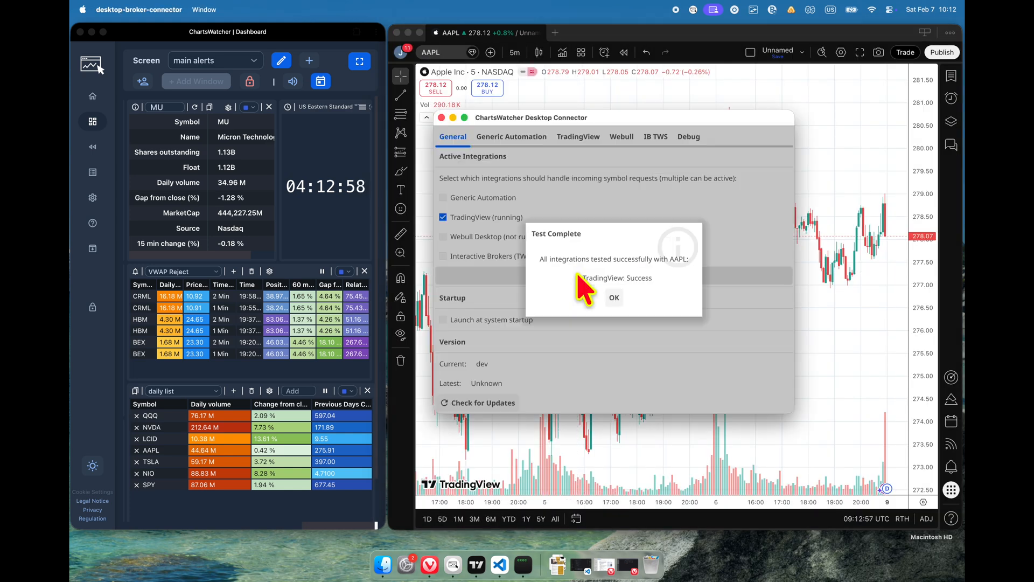
left_click(615, 298)
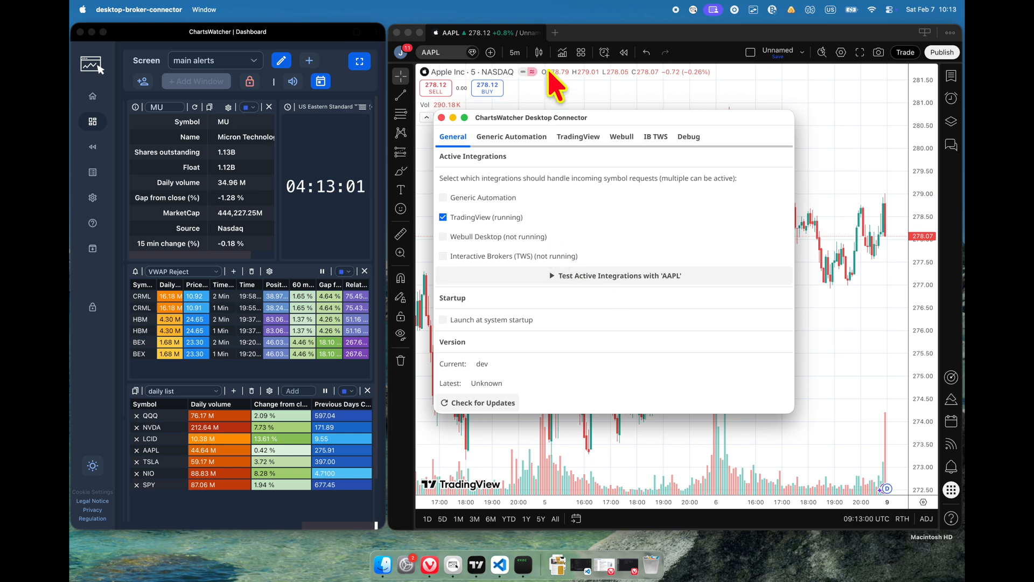
Step: Send HBM and then BEX from the ChartsWatcher dashboard's VWAP Reject list to the linked TradingView chart
left_click(596, 34)
left_click(339, 32)
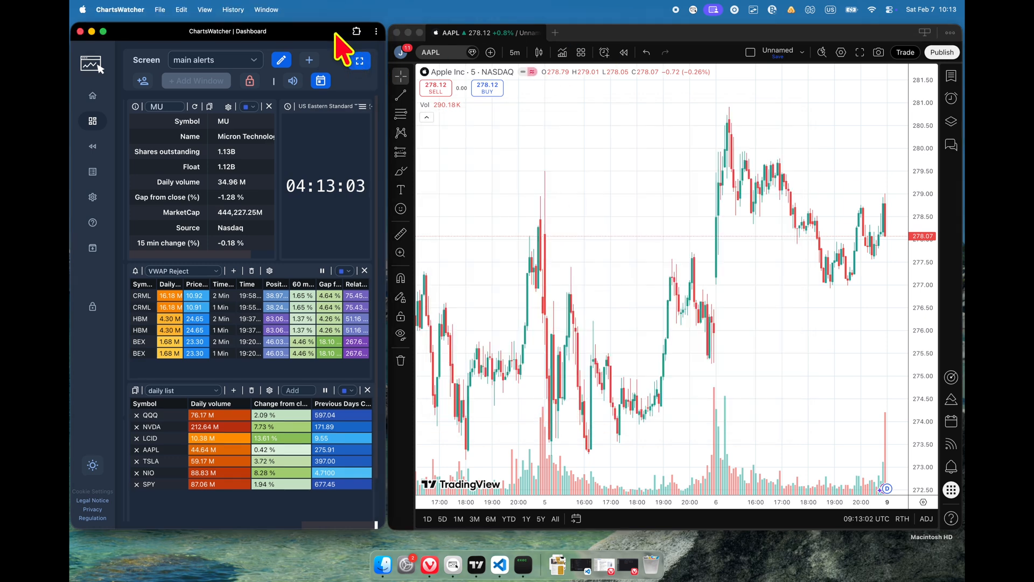
left_click(216, 319)
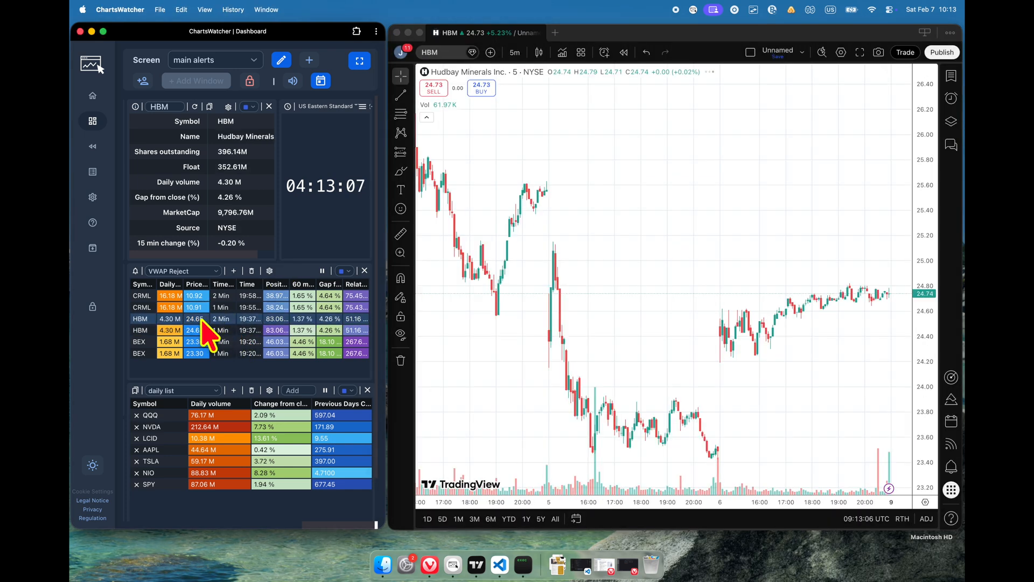
left_click(200, 342)
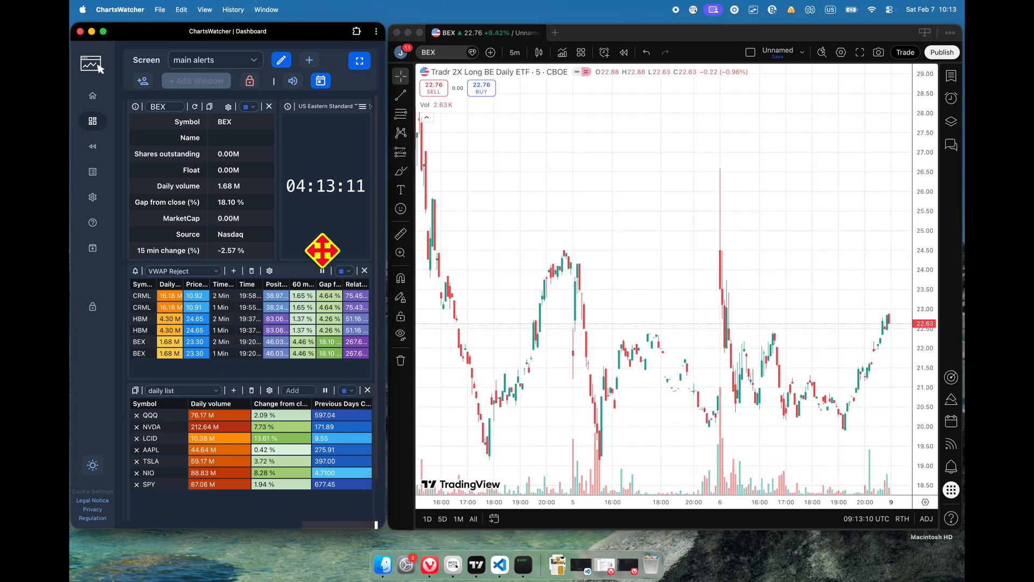
Step: Reopen Desktop Connector and switch the active integration from TradingView to Generic Automation
left_click(712, 9)
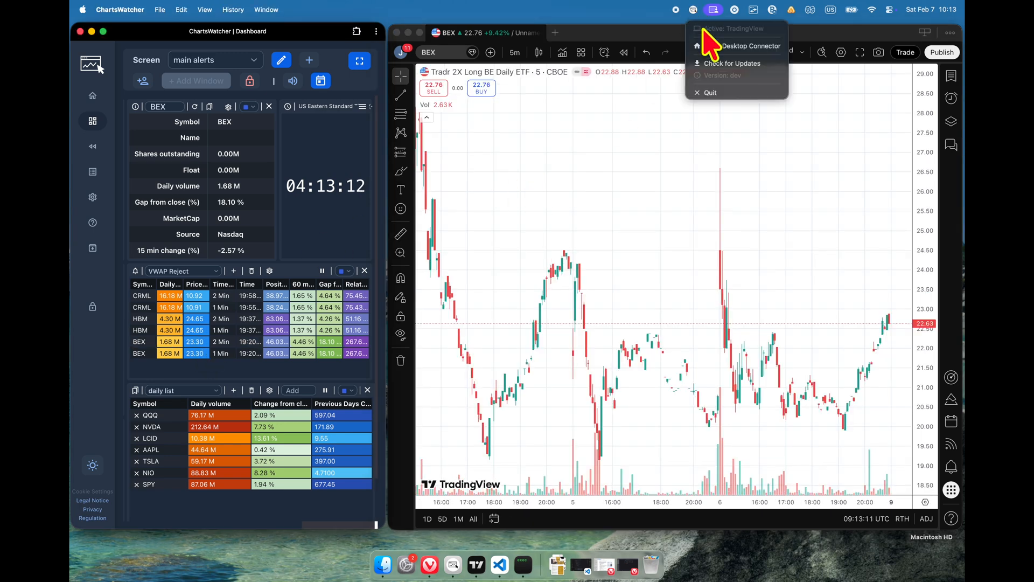
left_click(776, 47)
left_click_drag(617, 116, 609, 139)
left_click(488, 241)
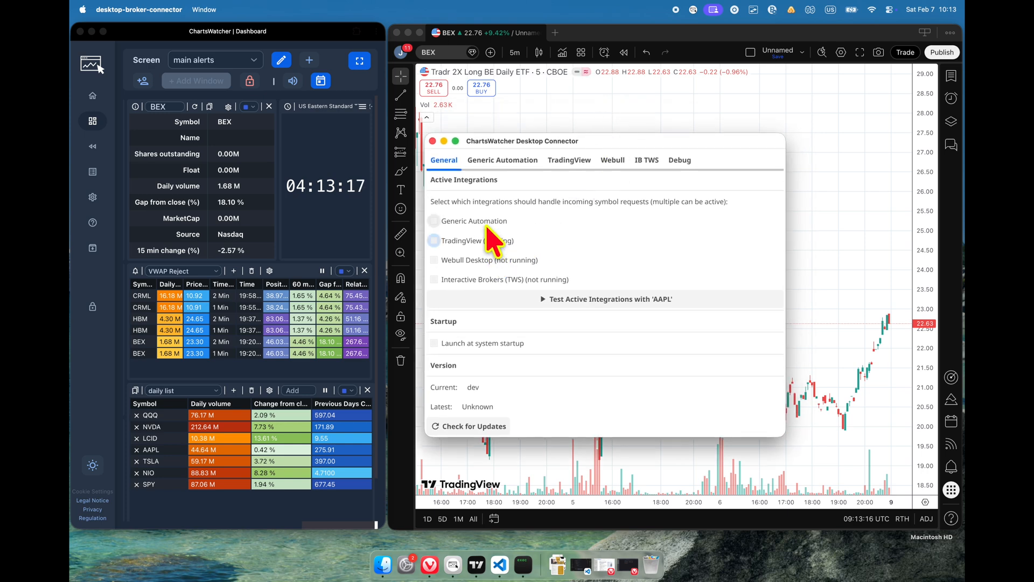
left_click(483, 222)
Step: Set up a new Generic Automation recording that targets the running TradingView application and name it TradingView
left_click(505, 161)
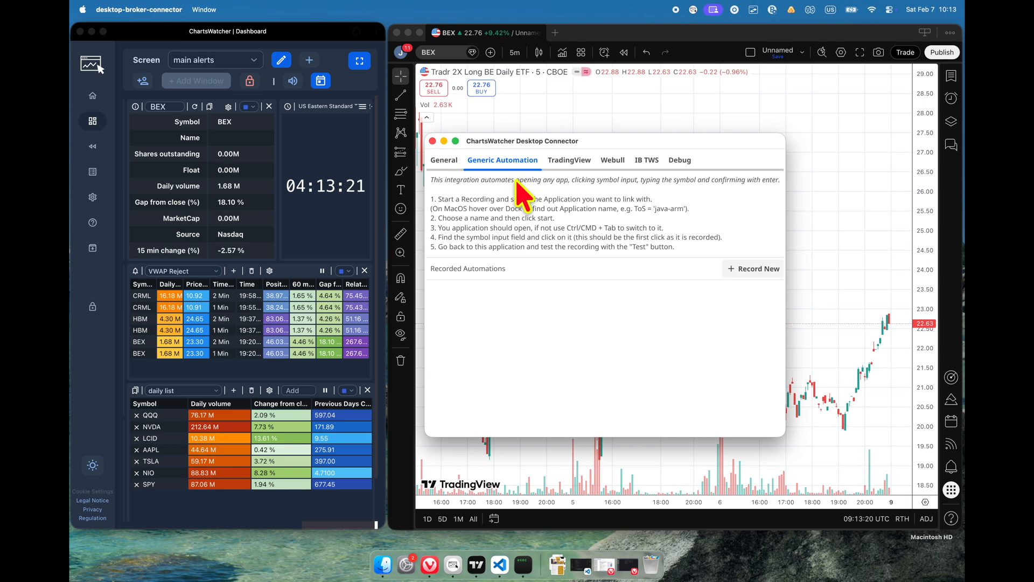
left_click(752, 269)
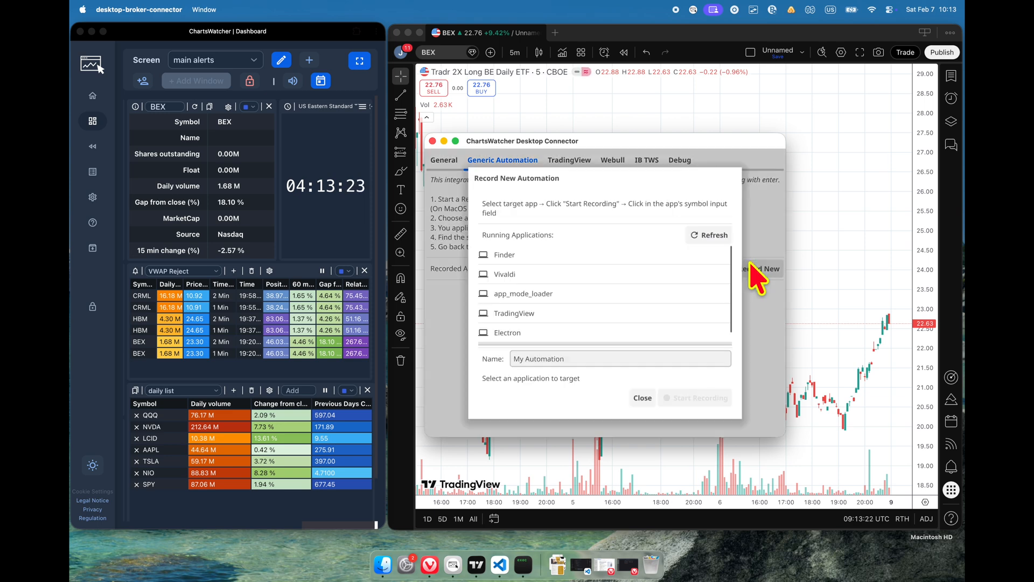
scroll(645, 278, "down", 1)
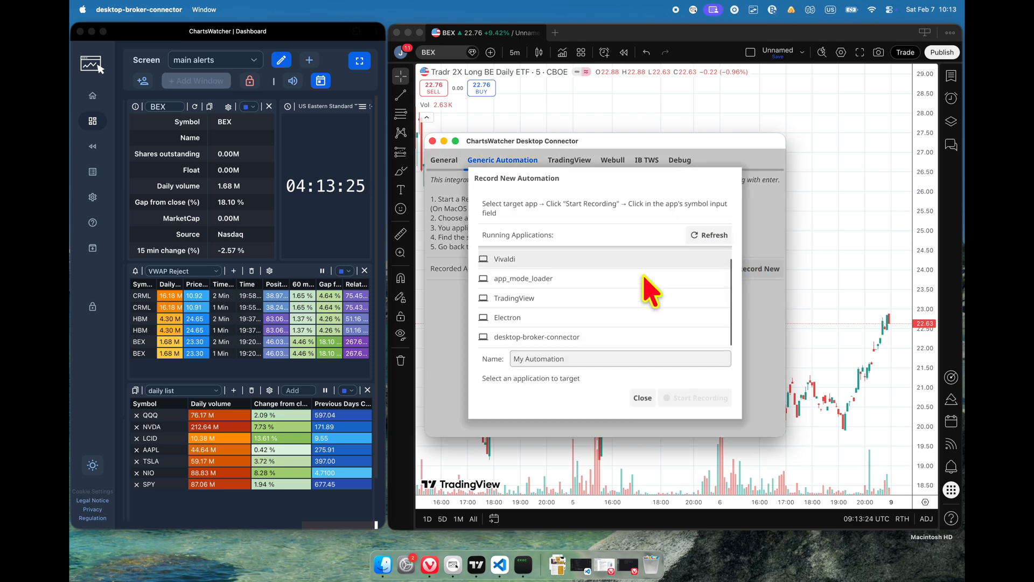
scroll(650, 291, "up", 1)
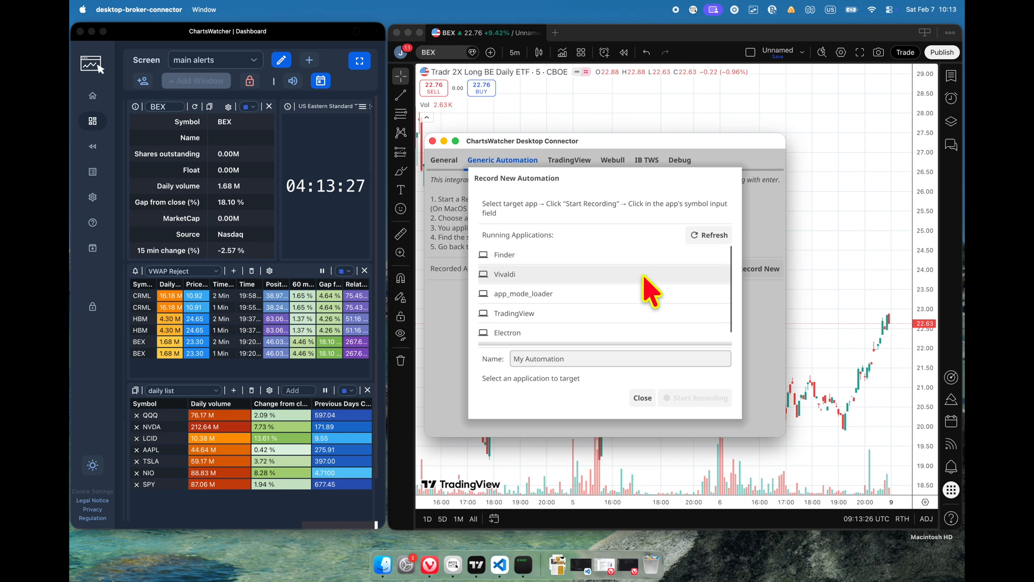
left_click(605, 314)
left_click(565, 359)
key("super+a")
type("T")
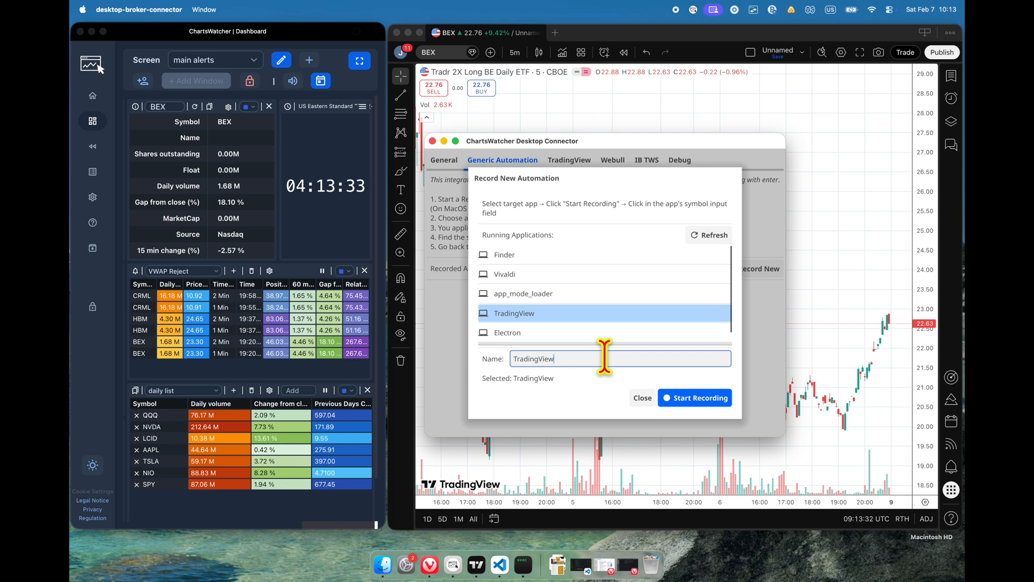
Step: Record the automation by selecting the chart's symbol field in TradingView, and dismiss the completion message
left_click(683, 398)
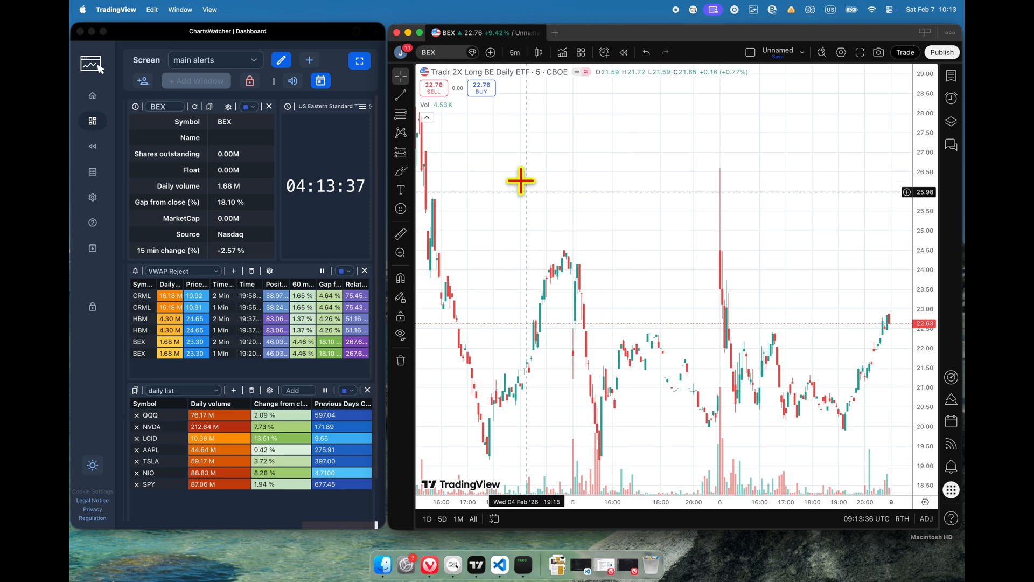
left_click(429, 52)
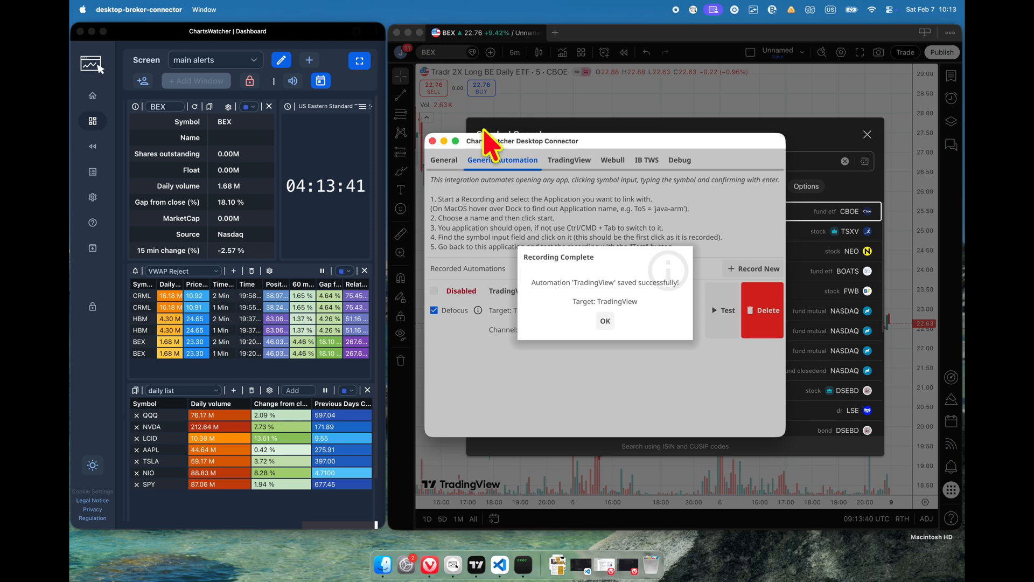
left_click(606, 320)
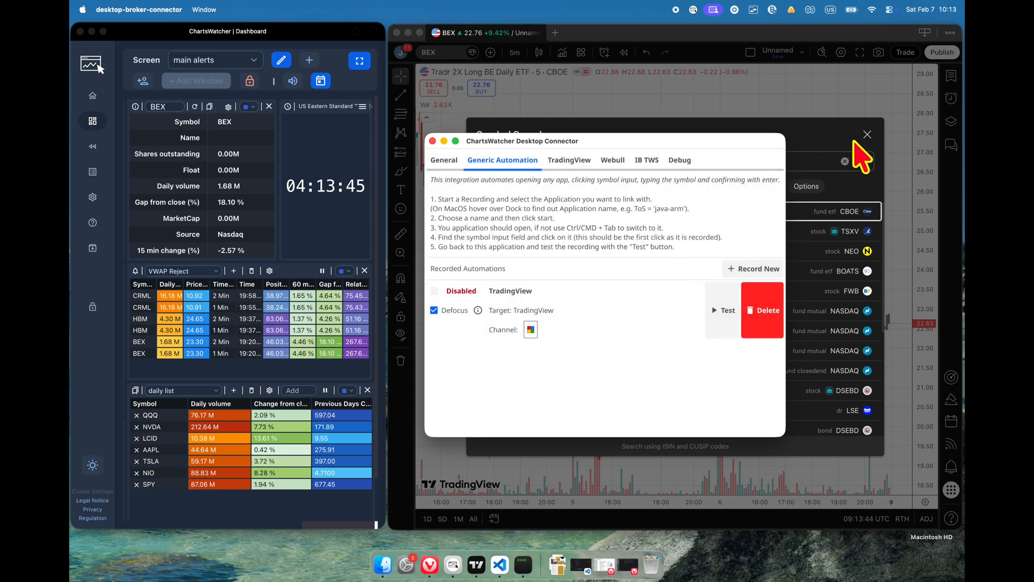
Step: Test the recorded TradingView automation and enable it with the multicolour channel
left_click(724, 311)
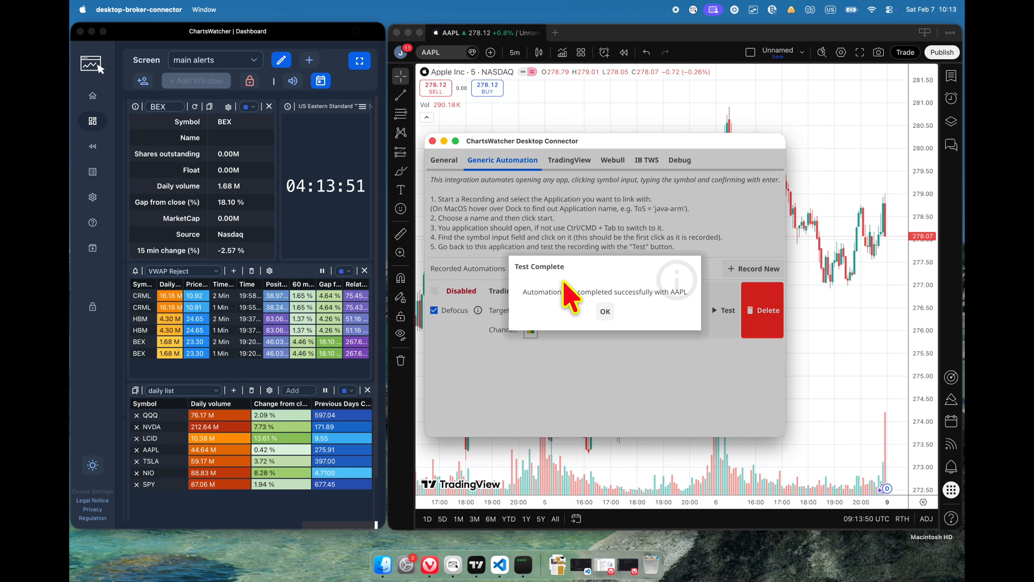
left_click(602, 311)
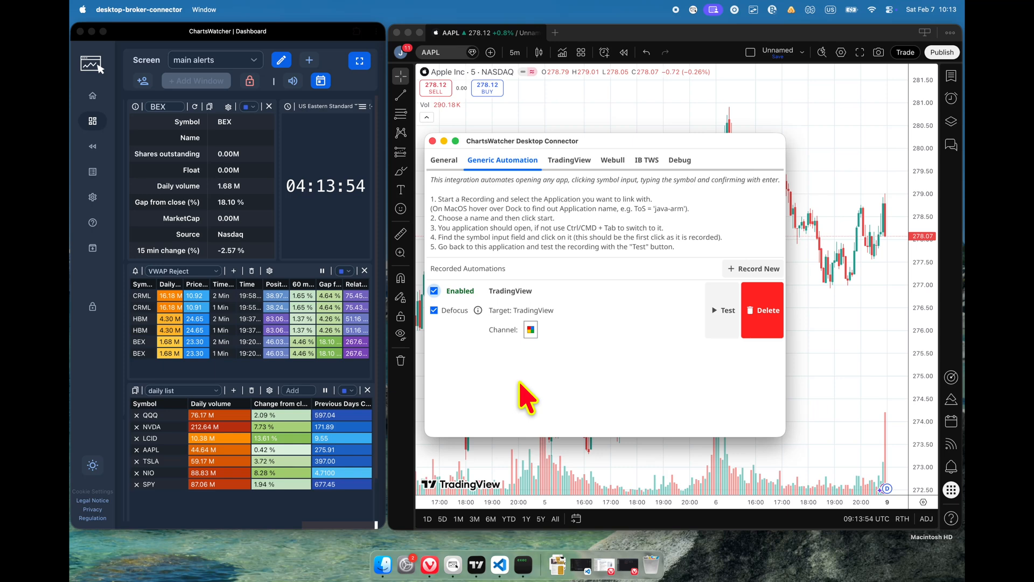
left_click(532, 330)
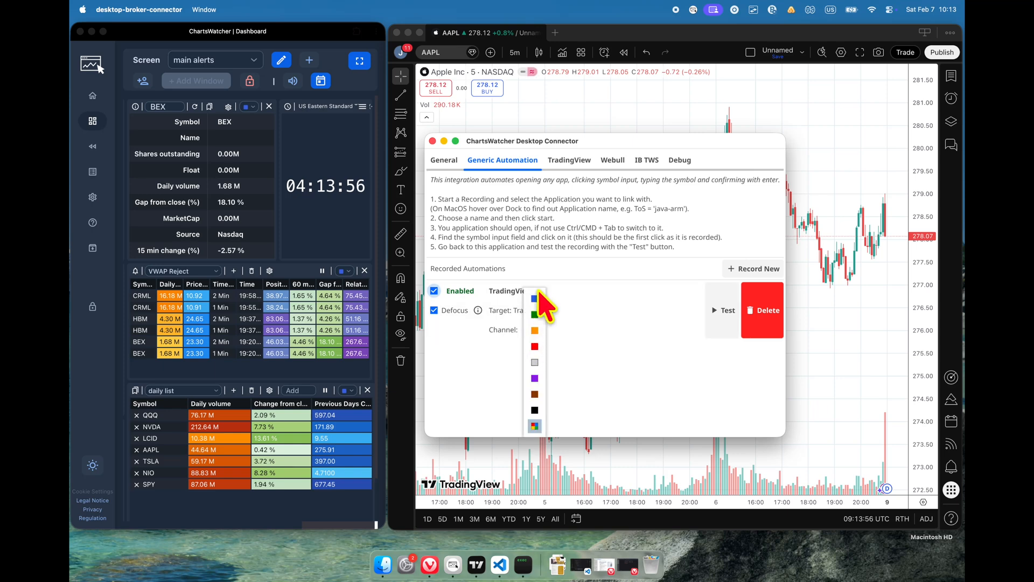
left_click(535, 427)
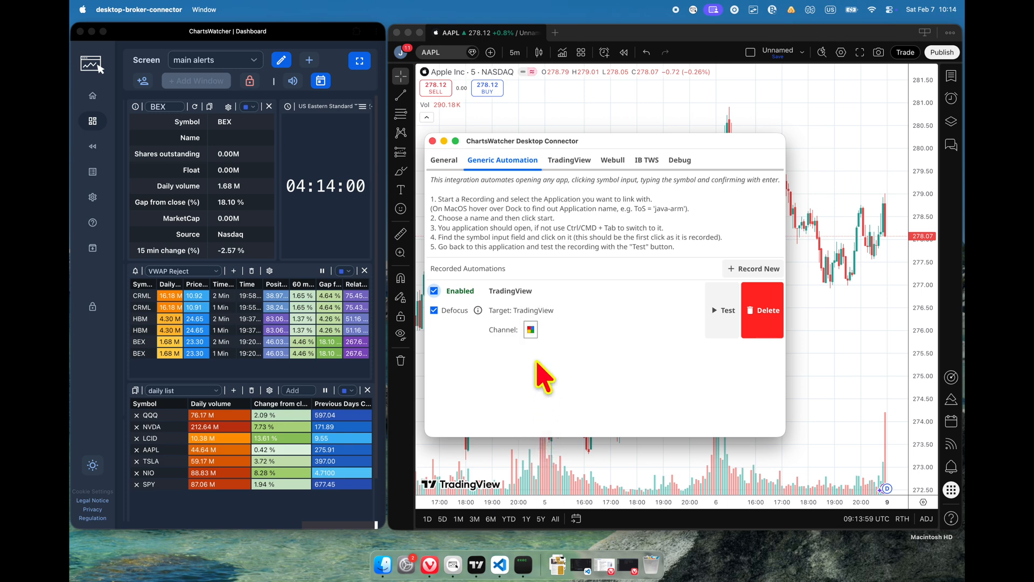
Step: Test the active Generic Automation integration with AAPL from the general settings and dismiss the result
left_click(443, 160)
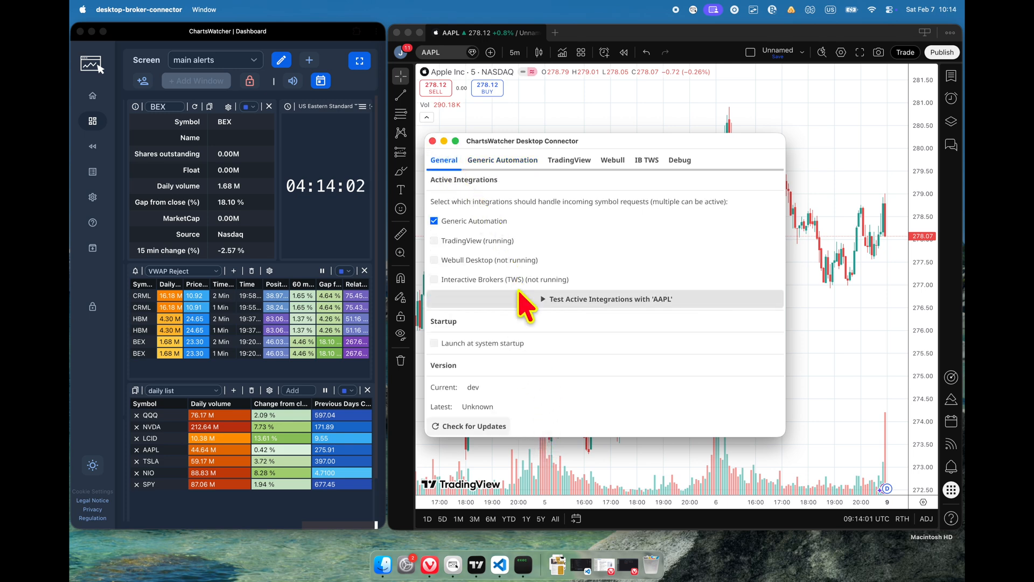
left_click(530, 299)
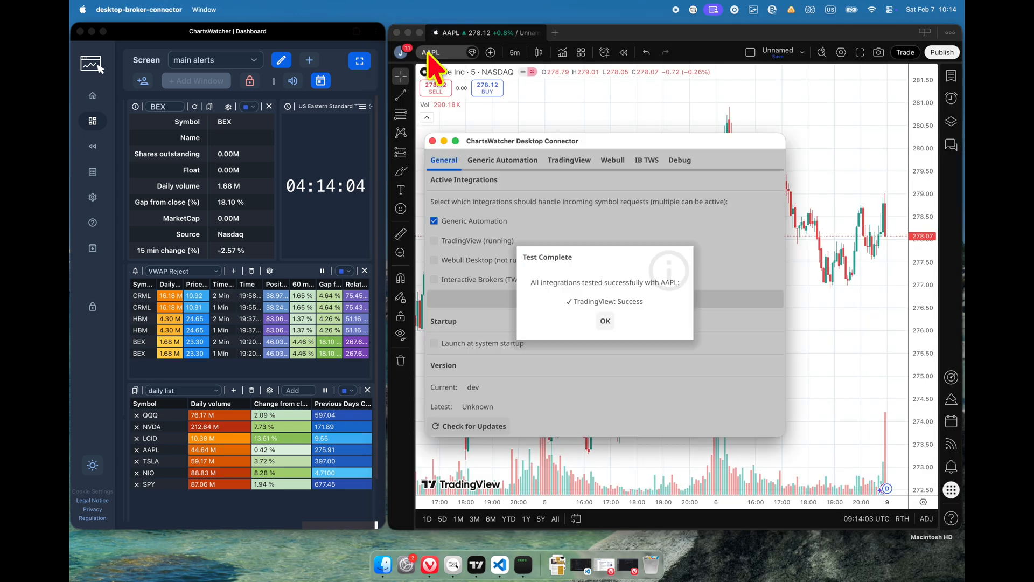
left_click(606, 322)
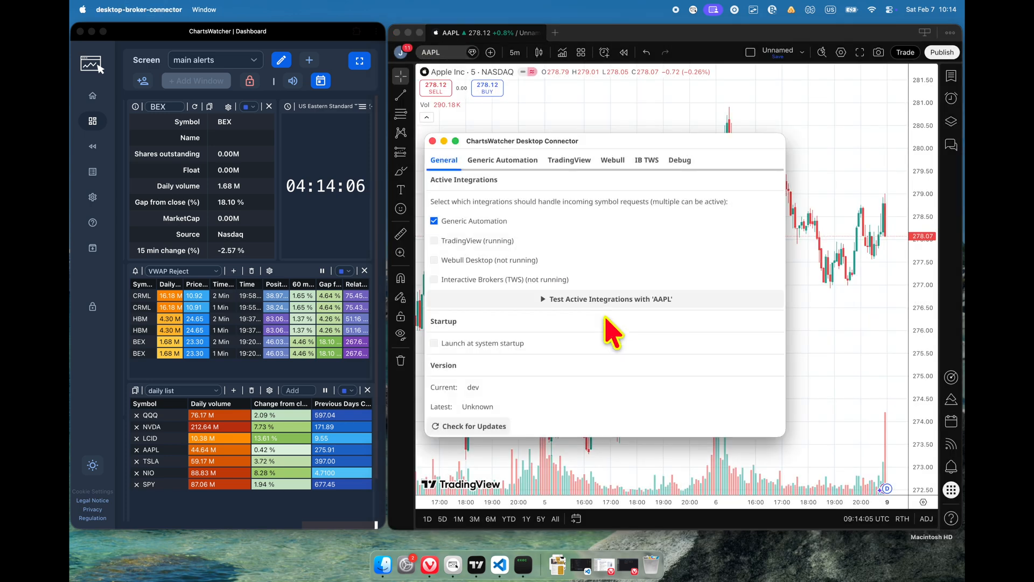
Step: Close the Desktop Connector window and select NVDA in the ChartsWatcher dashboard's daily list to send it to TradingView
left_click(311, 247)
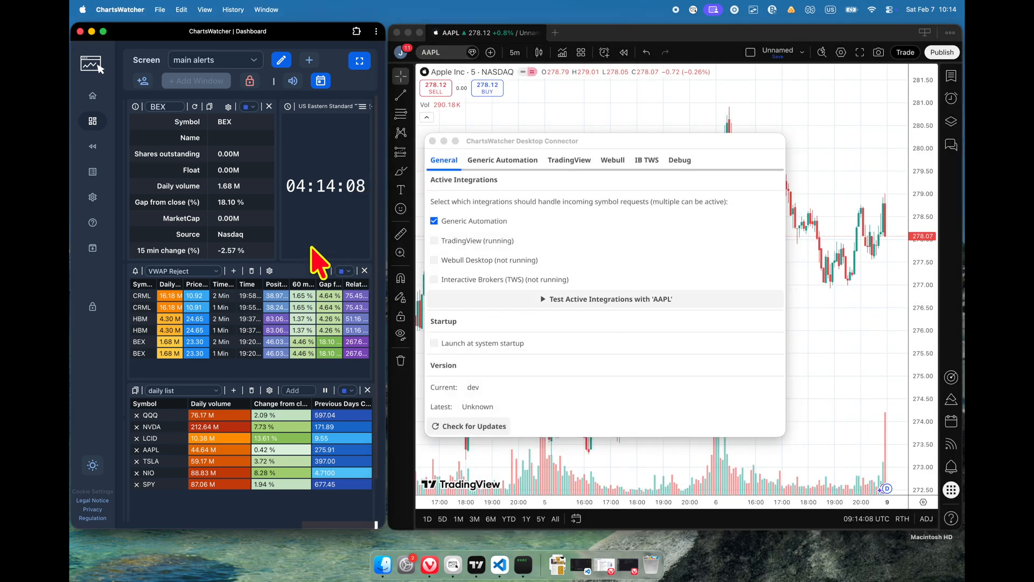
left_click(432, 141)
left_click(209, 427)
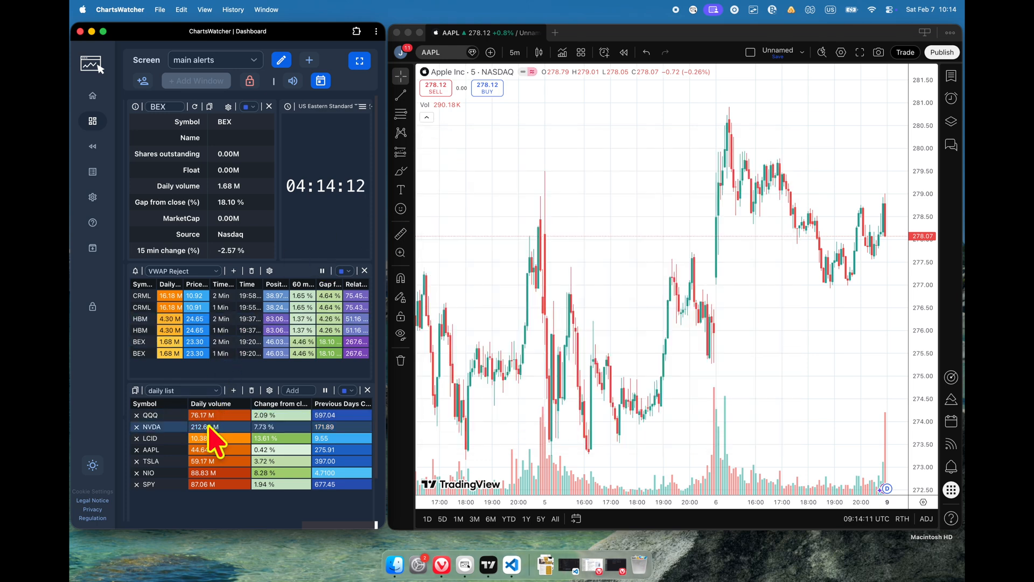